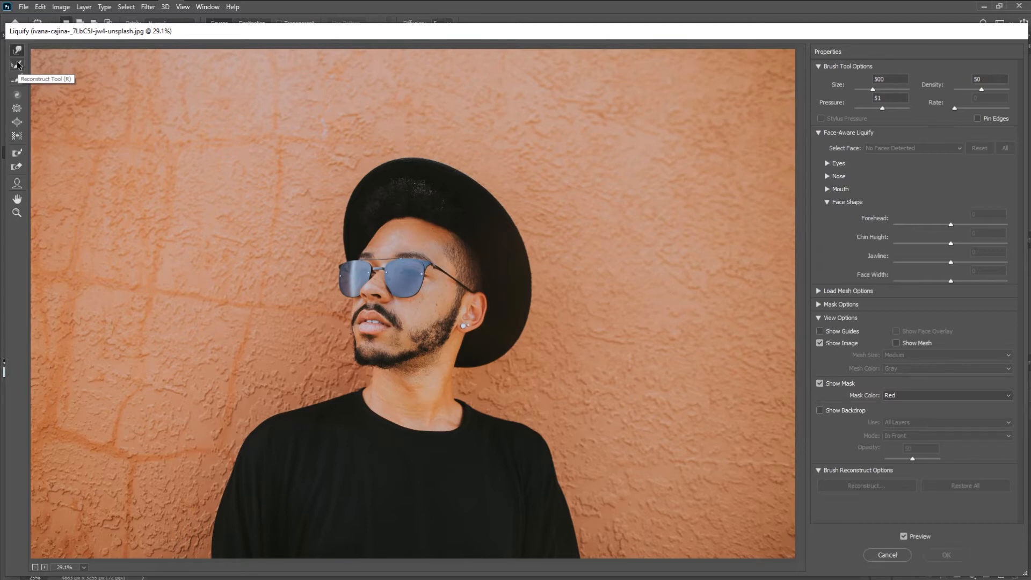
Step: Push the edge of the man's face near the mouth outward with the Forward Warp tool at brush size 500
left_click(17, 65)
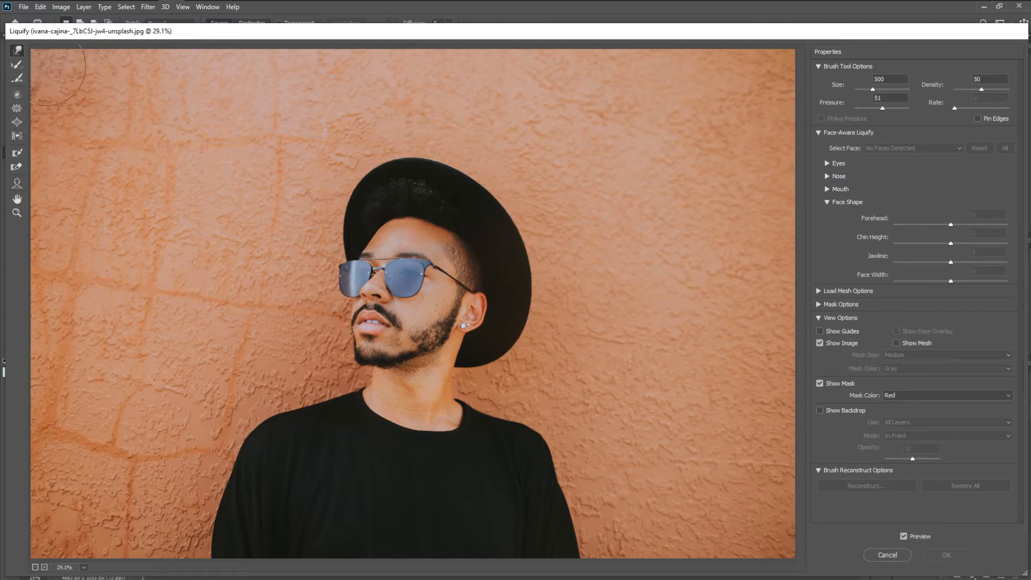
left_click(16, 53)
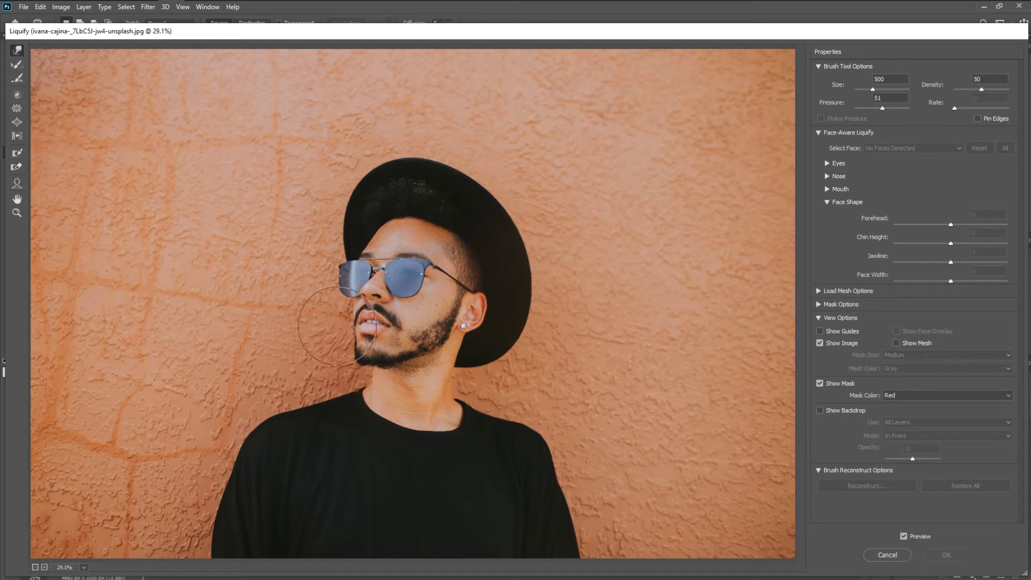
left_click_drag(337, 326, 297, 341)
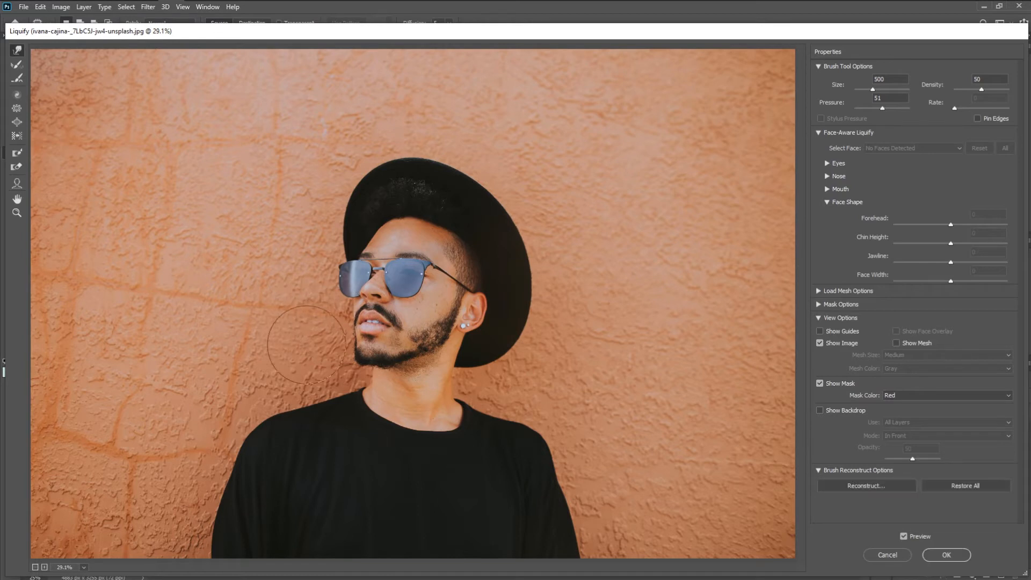
Step: Toggle the Liquify preview to compare the warped mouth and chin area with the original photo
left_click(907, 536)
left_click(907, 536)
left_click(907, 536)
left_click(904, 536)
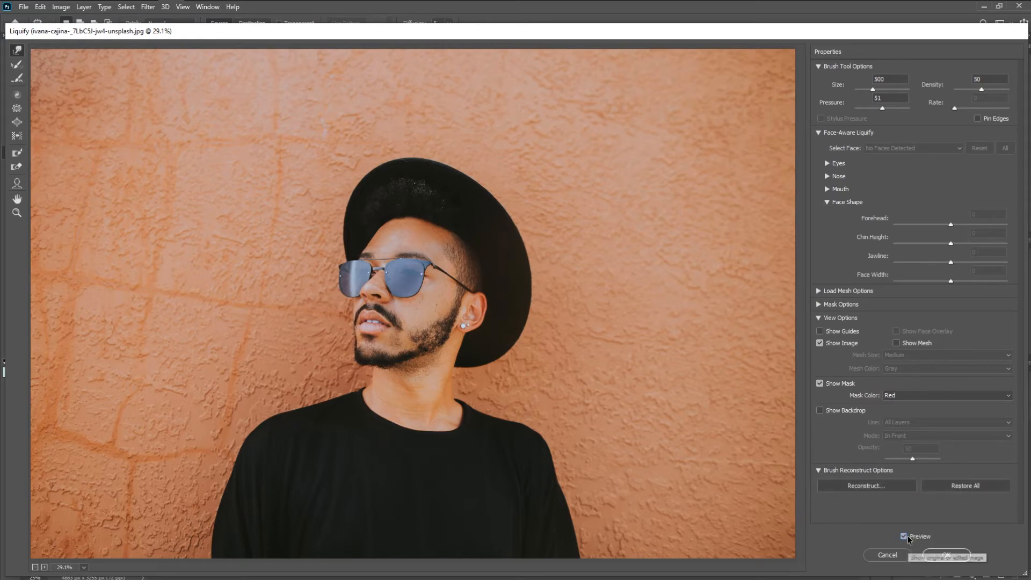
left_click(904, 536)
left_click(903, 536)
left_click(907, 536)
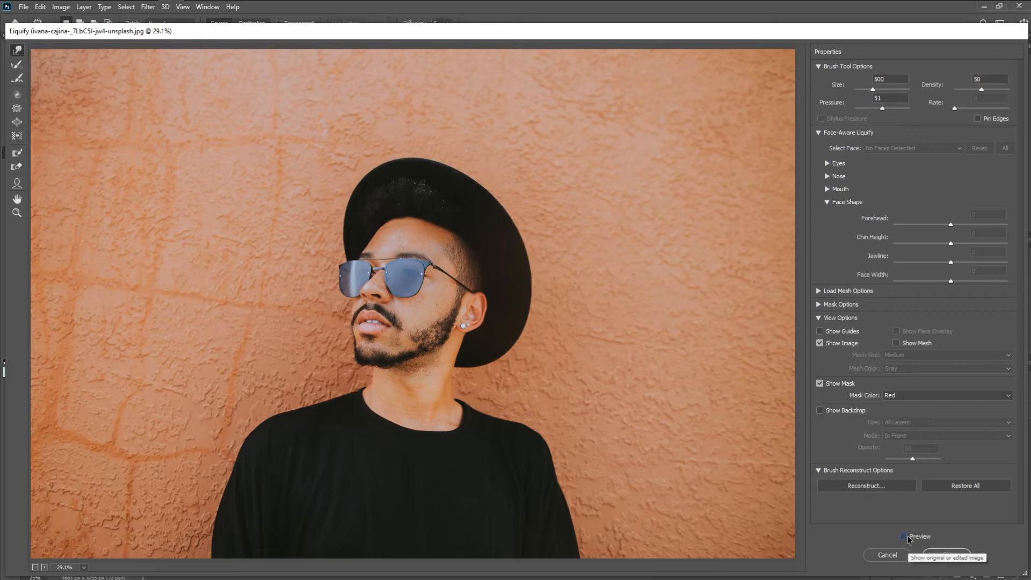
left_click(907, 536)
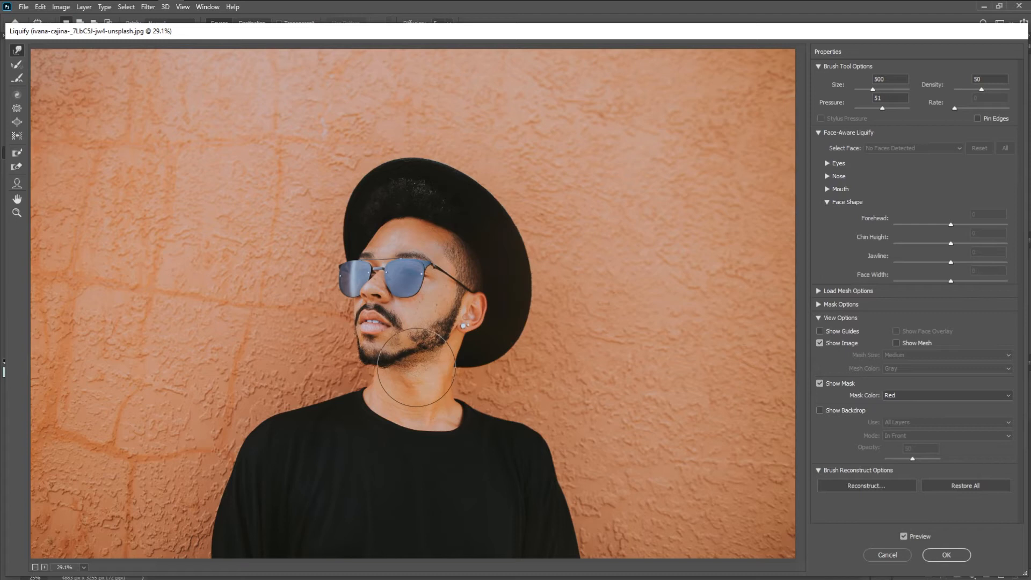
Step: Compare the reshaped jaw and beard with the unedited portrait by switching the preview off and on
left_click(911, 538)
left_click(911, 538)
left_click(911, 538)
left_click(912, 538)
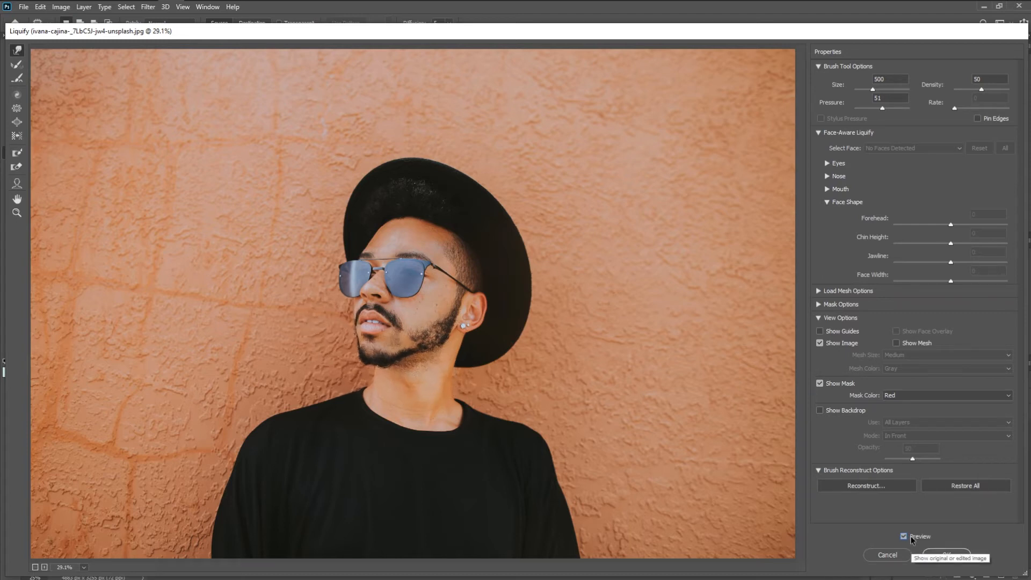
left_click(911, 537)
left_click(911, 538)
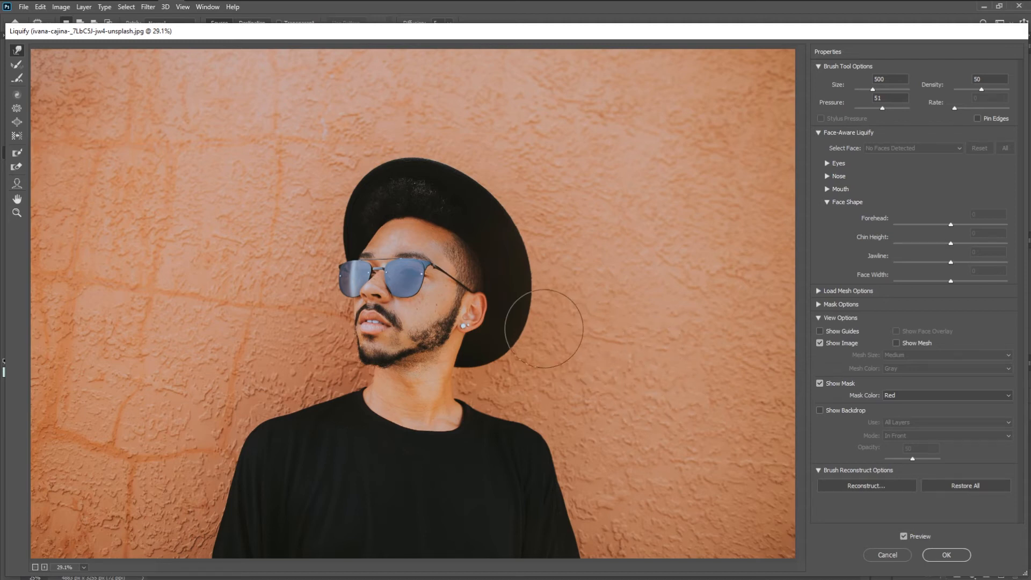
Step: Compare all Liquify changes on the face and body against the original by repeatedly toggling the preview
left_click(902, 536)
left_click(902, 536)
left_click(902, 536)
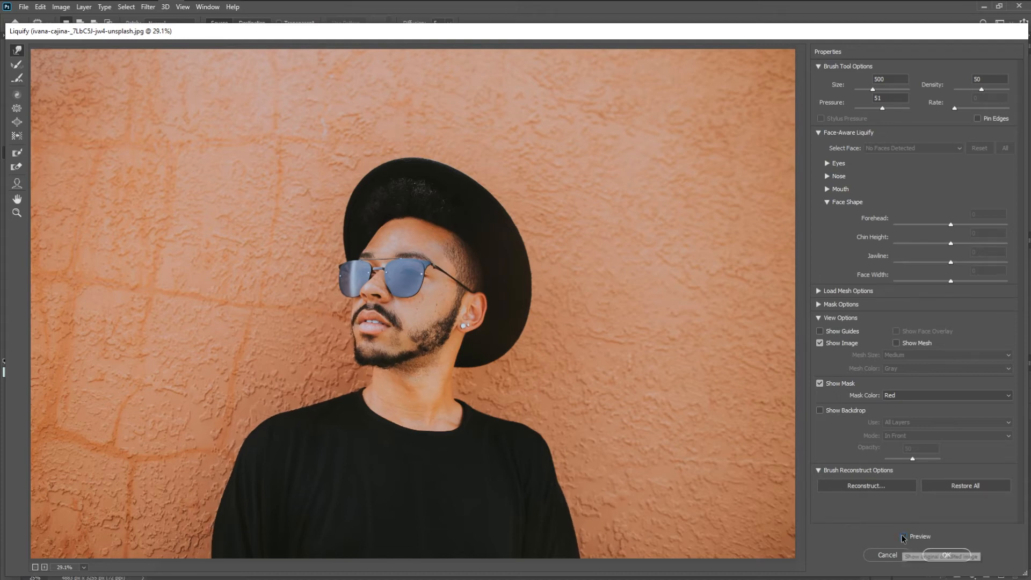
left_click(902, 536)
left_click(902, 536)
left_click(902, 535)
left_click(902, 536)
left_click(902, 535)
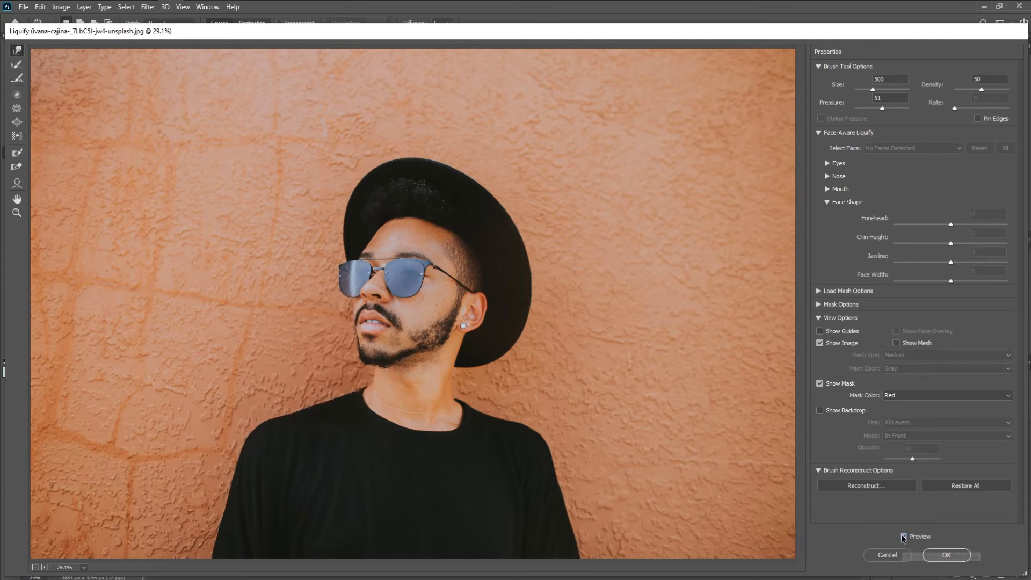
left_click(902, 535)
left_click(902, 536)
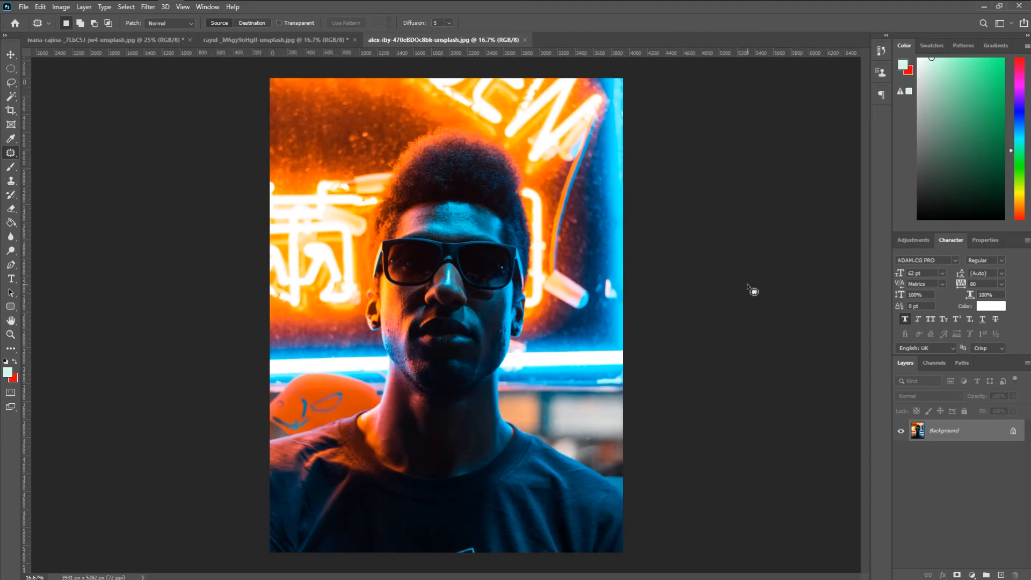
Step: Add a Brightness/Contrast adjustment layer to the neon portrait with brightness 50 and contrast 67
left_click(908, 242)
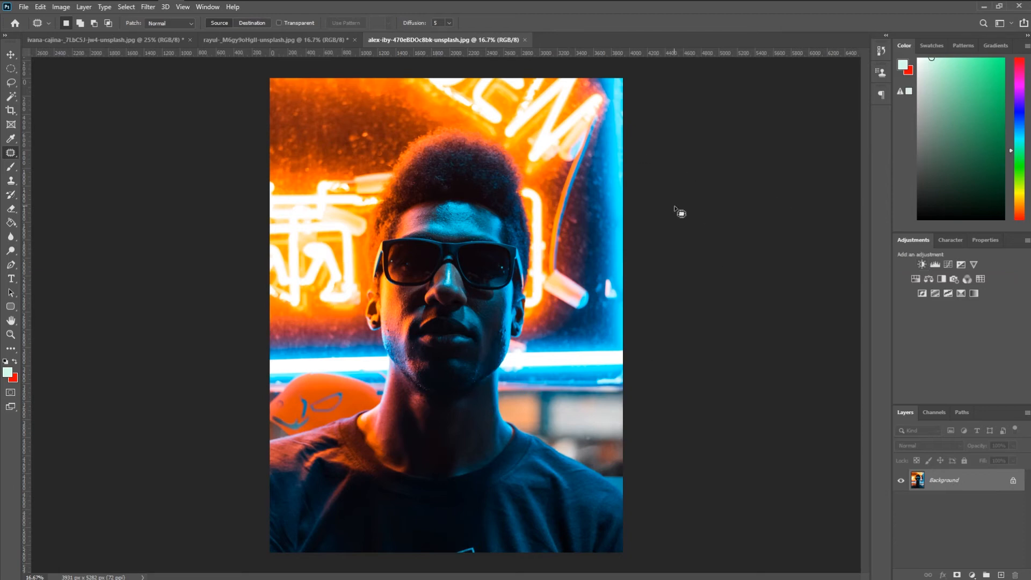
left_click(920, 264)
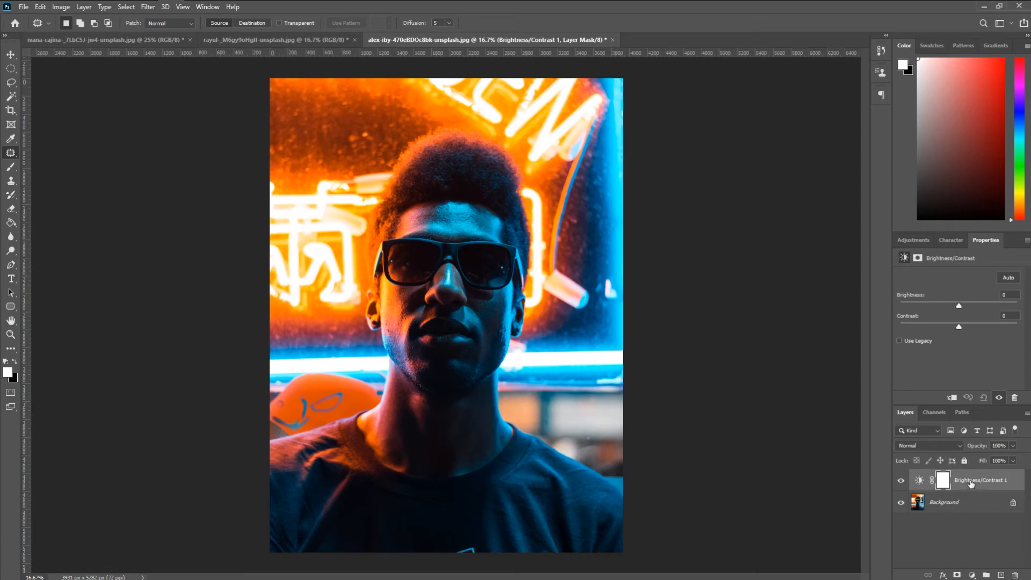
left_click(913, 242)
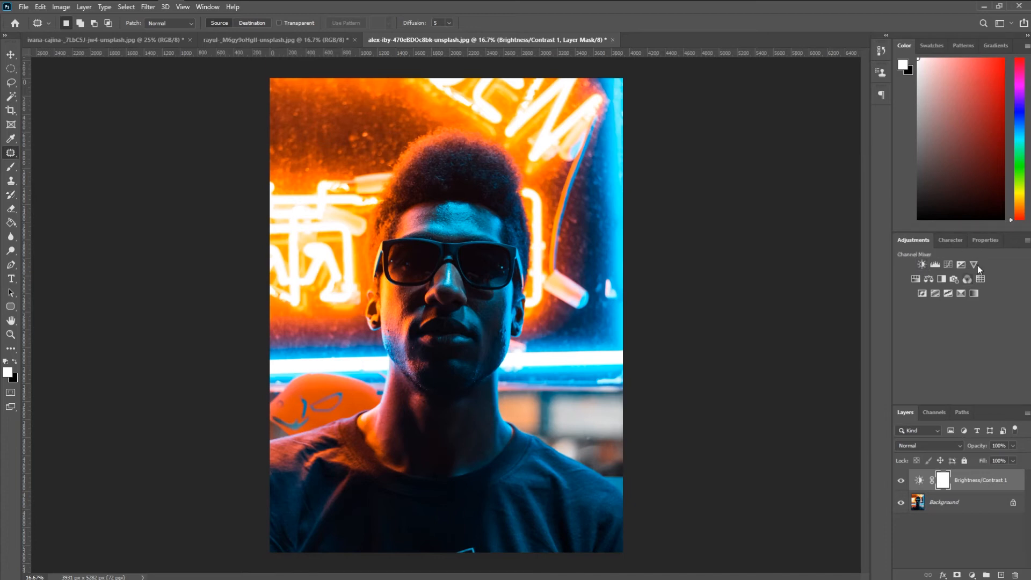
left_click(980, 484)
left_click(985, 241)
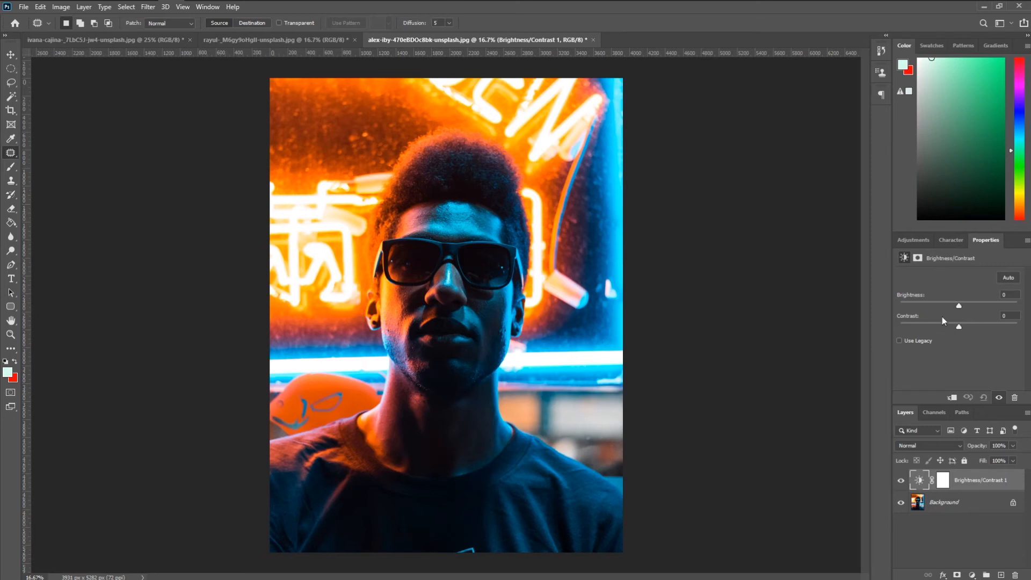
left_click_drag(958, 304, 1012, 329)
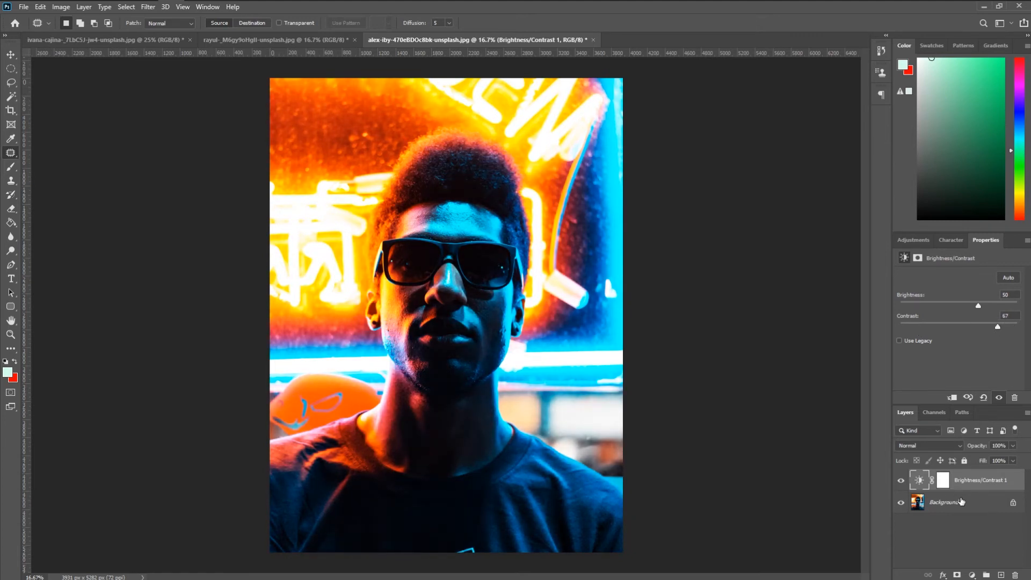
Step: Add a Vibrance adjustment layer to the neon portrait with vibrance -88 and saturation -41
left_click(913, 240)
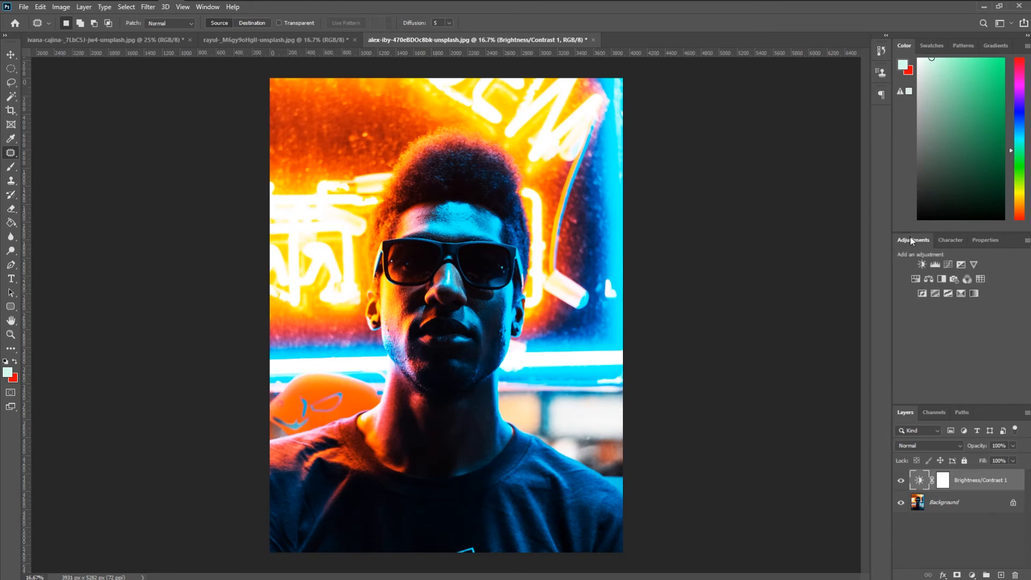
left_click(974, 264)
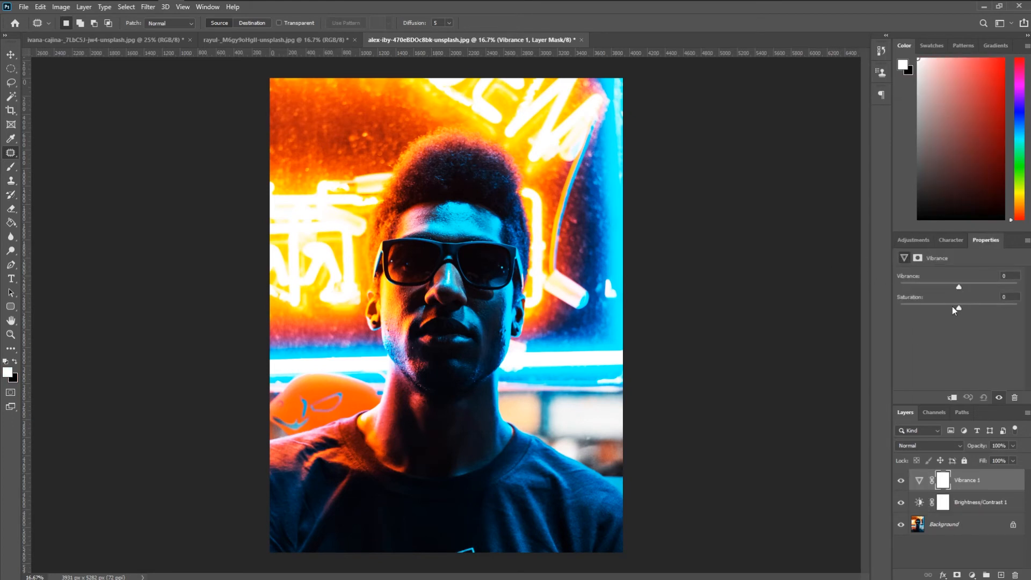
left_click_drag(958, 287, 908, 289)
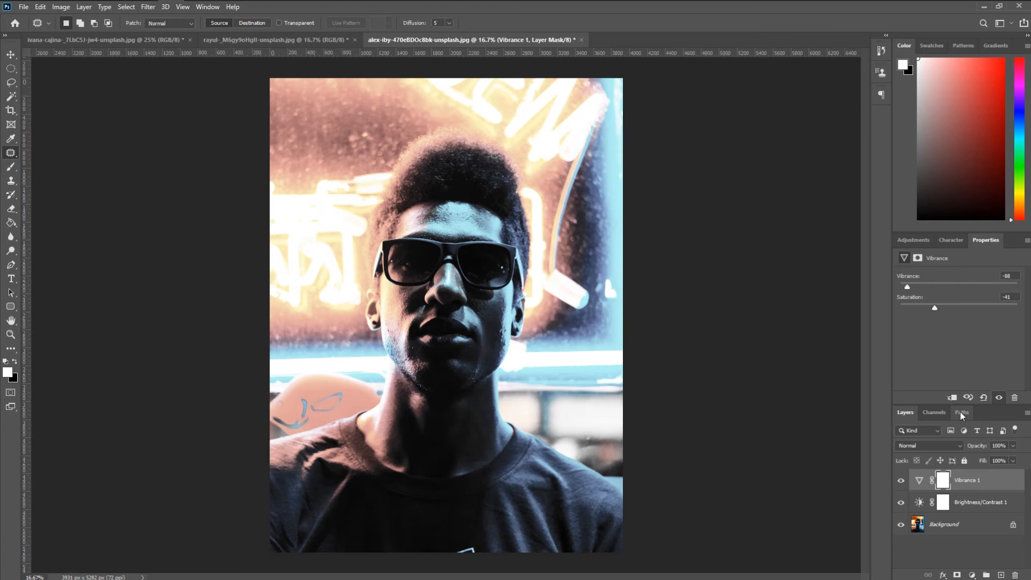
Step: Delete the Brightness/Contrast adjustment layer, reselect the Vibrance layer and show the available adjustments
left_click(948, 497)
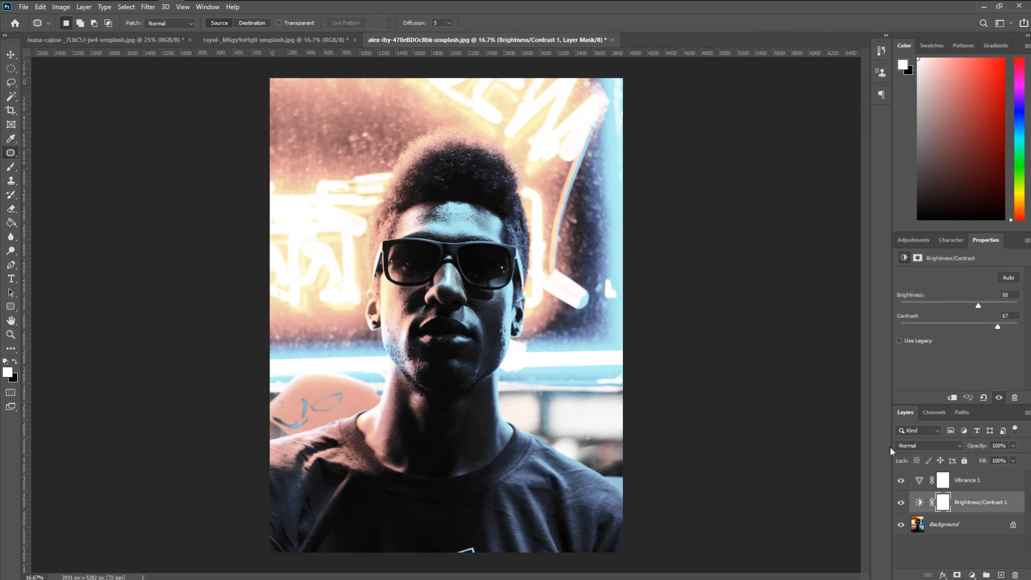
key("Delete")
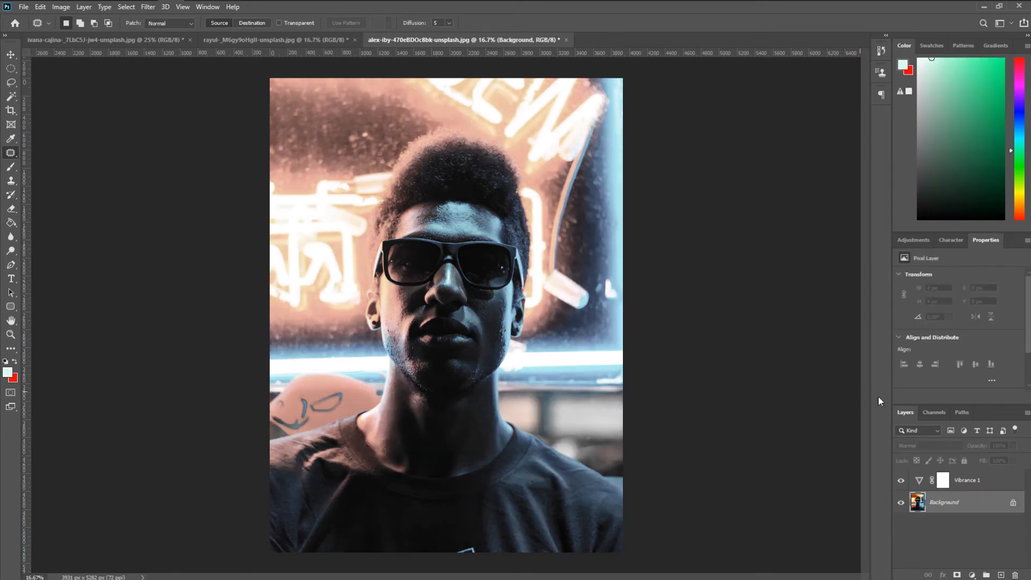
left_click(970, 482)
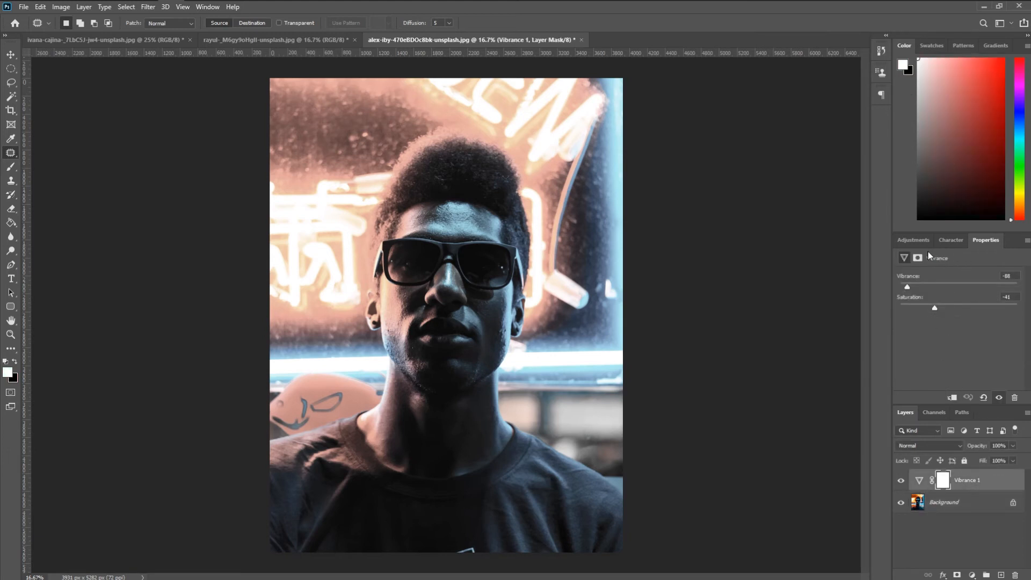
left_click(914, 240)
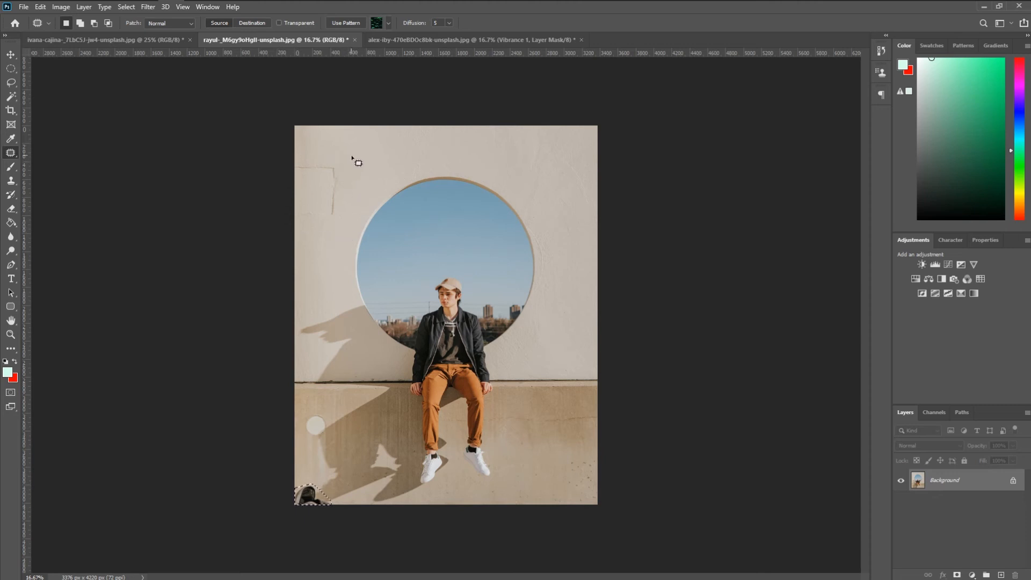
Step: Patch the rectangular crack on the upper wall beside the round opening with clean wall texture, and clear the selection
key("z")
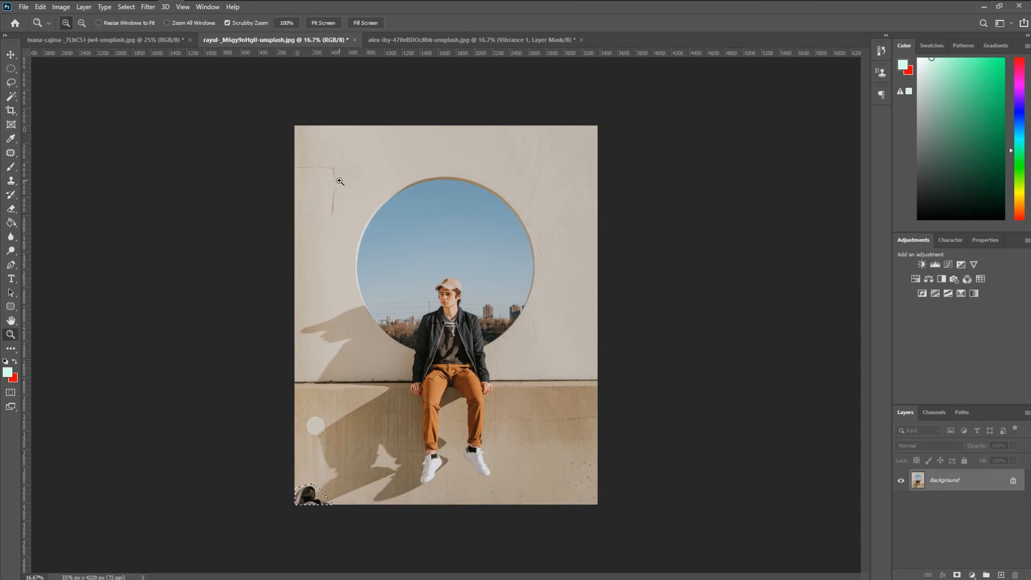
left_click(336, 179)
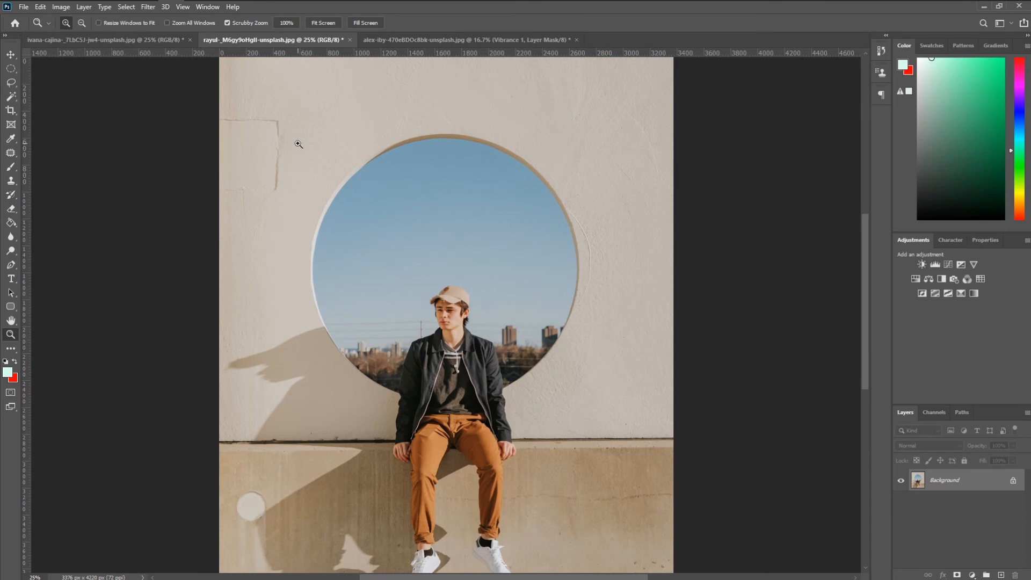
key("j")
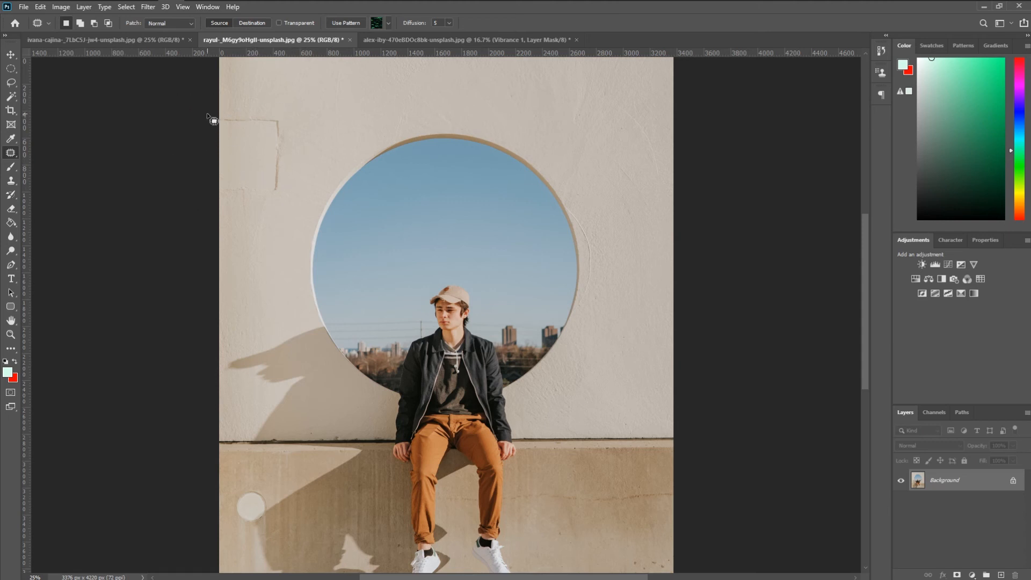
mouse_move(207, 115)
left_mouse_down()
mouse_move(281, 116)
mouse_move(292, 155)
mouse_move(283, 197)
mouse_move(212, 197)
left_mouse_up()
left_click_drag(251, 156, 546, 111)
key("ctrl+d")
Step: Patch the horizontal crack in the concrete ledge beside the man's legs with the clean concrete just below it, and deselect
left_click_drag(502, 304, 506, 205)
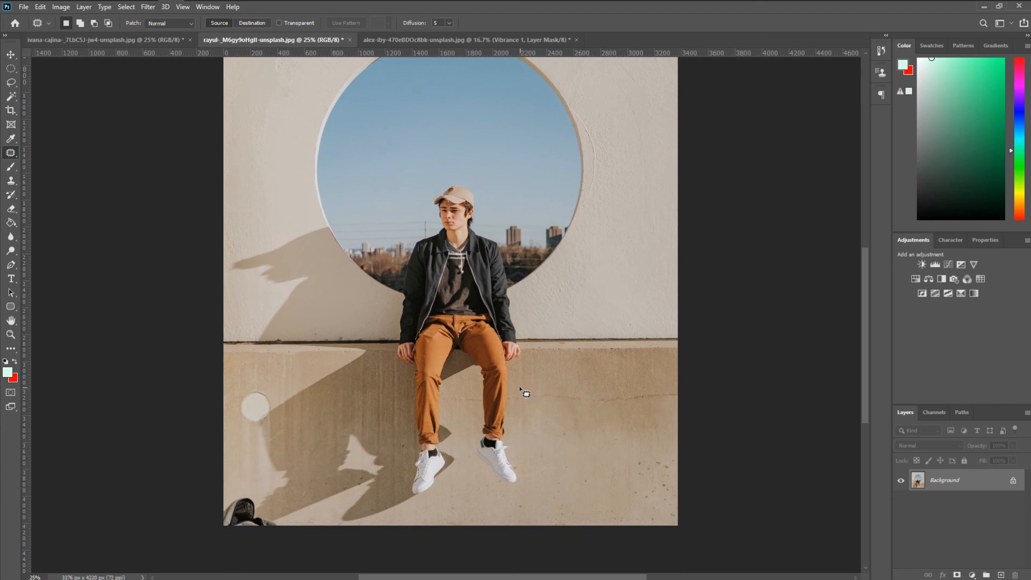
mouse_move(518, 386)
left_mouse_down()
mouse_move(509, 403)
mouse_move(571, 407)
left_mouse_up()
left_click_drag(669, 402, 683, 386)
left_click_drag(596, 402, 598, 421)
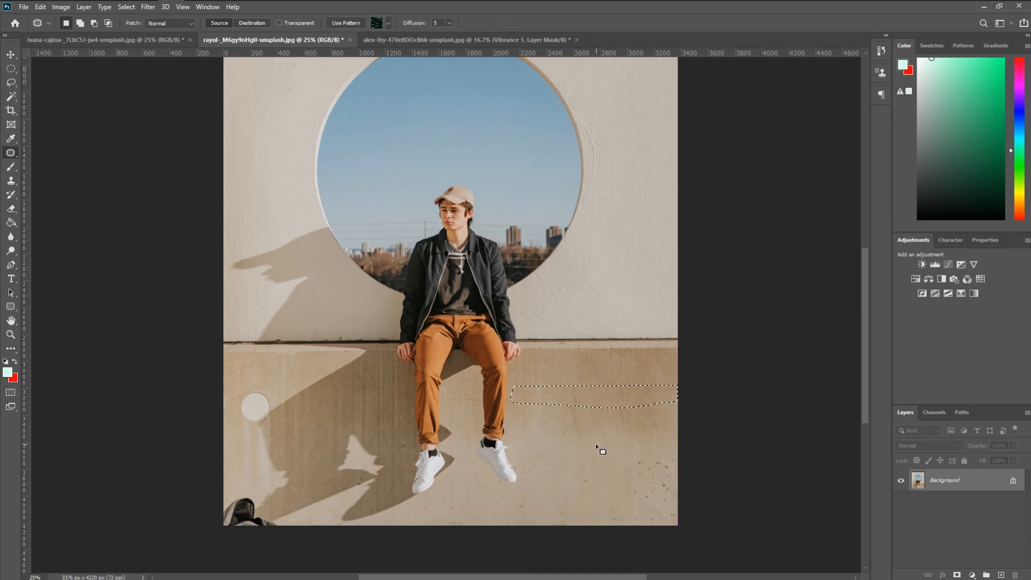
key("ctrl+d")
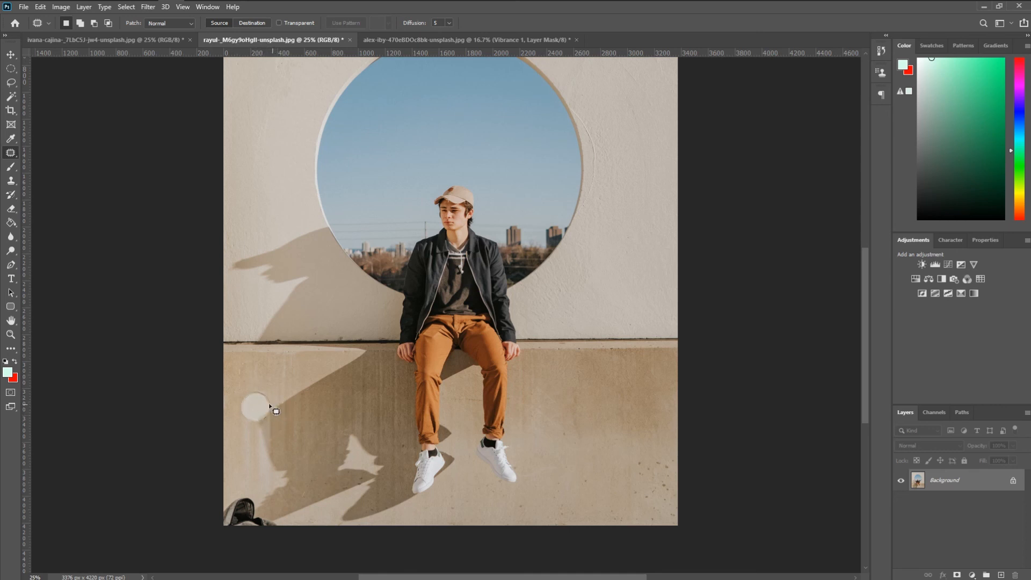
Step: Patch away the pale round spot on the ledge next to the shadow and touch up the leftover mark beneath it
mouse_move(243, 389)
left_mouse_down()
mouse_move(245, 423)
mouse_move(264, 422)
mouse_move(273, 394)
mouse_move(239, 388)
mouse_move(266, 397)
mouse_move(303, 378)
mouse_move(228, 407)
mouse_move(238, 426)
mouse_move(240, 400)
left_mouse_up()
key("ctrl+d")
mouse_move(245, 405)
left_mouse_down()
mouse_move(259, 389)
mouse_move(245, 427)
mouse_move(257, 429)
left_mouse_up()
key("ctrl+d")
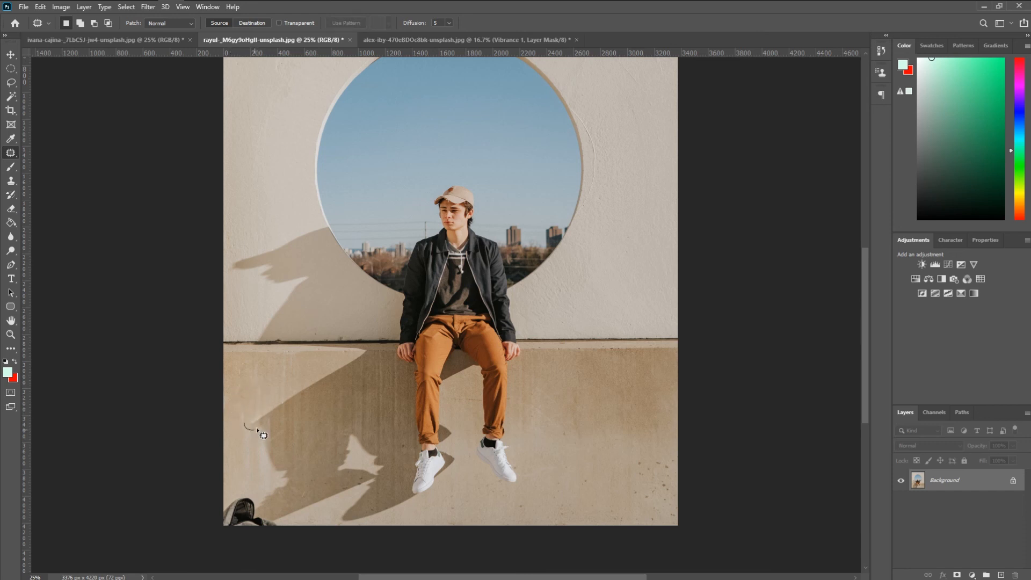